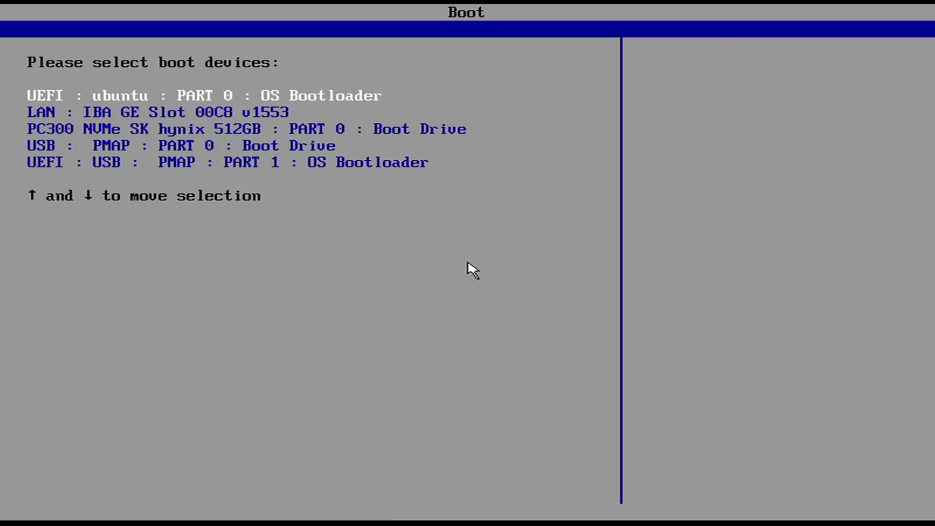
Select 'UEFI : USB : PMAP : PART 1 : OS Bootloader' in the firmware menu and boot it
{"action": "key", "text": "Down"}
{"action": "key", "text": "Down"}
{"action": "key", "text": "Down"}
{"action": "key", "text": "Down"}
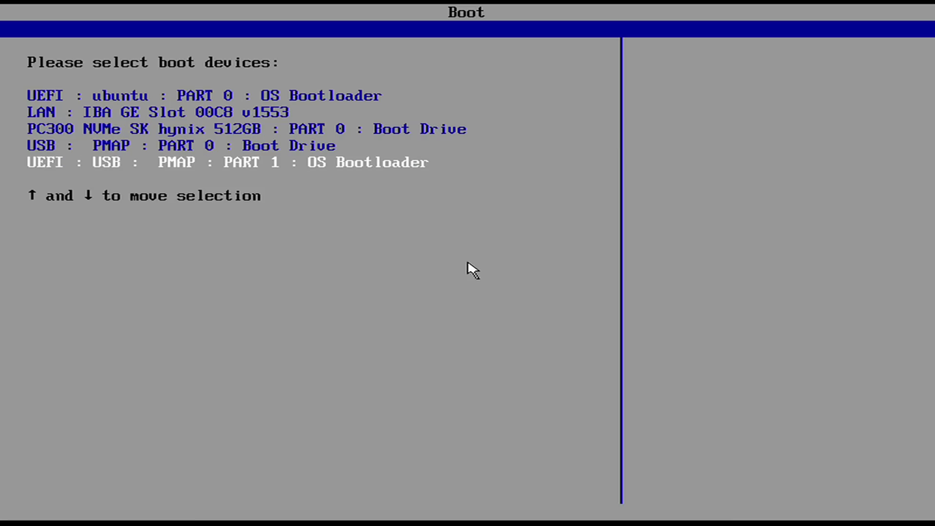
{"action": "key", "text": "Return"}
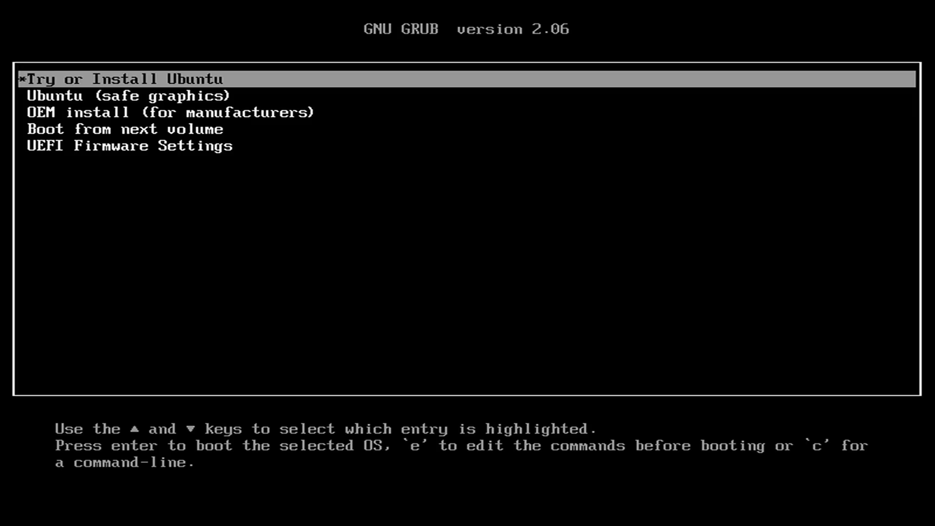
{"action": "key", "text": "Down"}
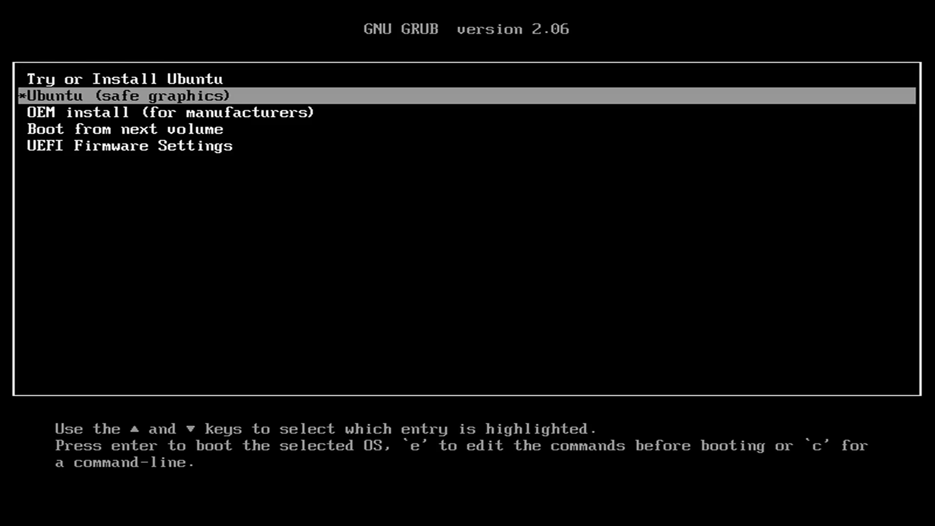
{"action": "key", "text": "Down"}
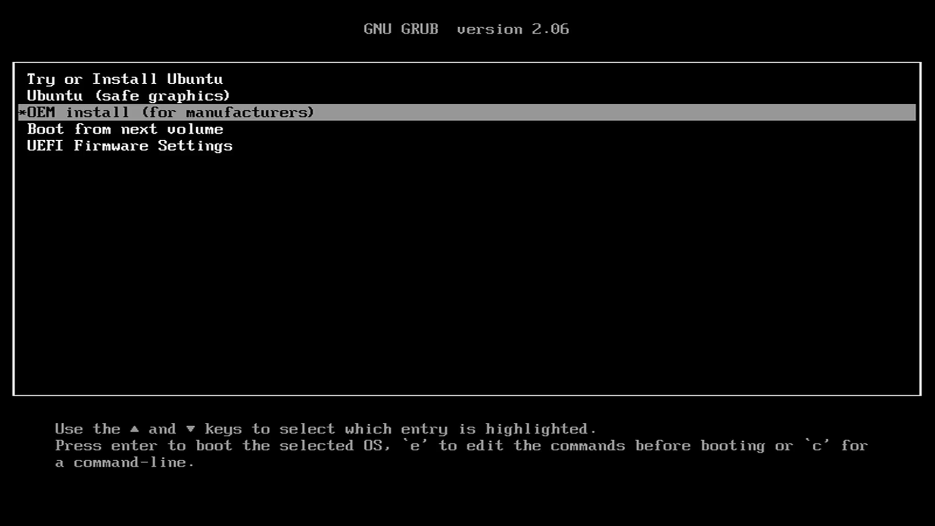
{"action": "key", "text": "Down"}
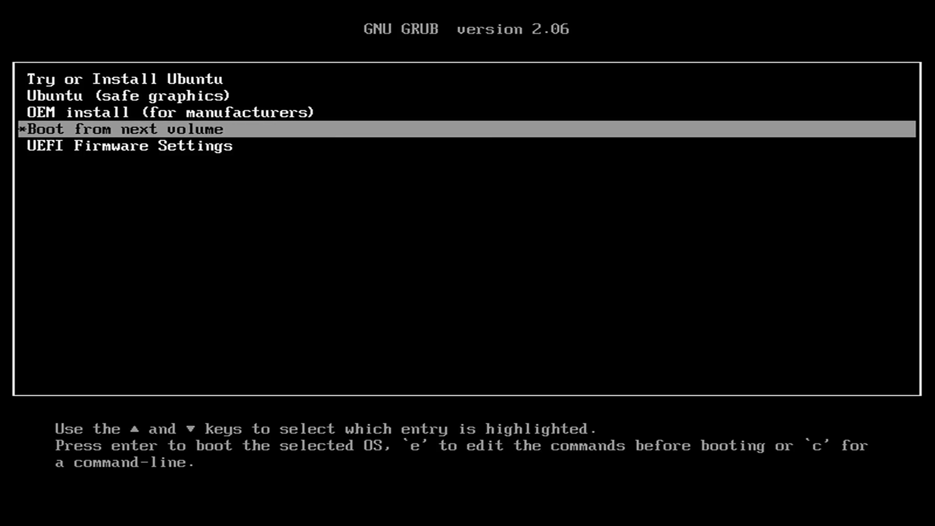
{"action": "key", "text": "Down"}
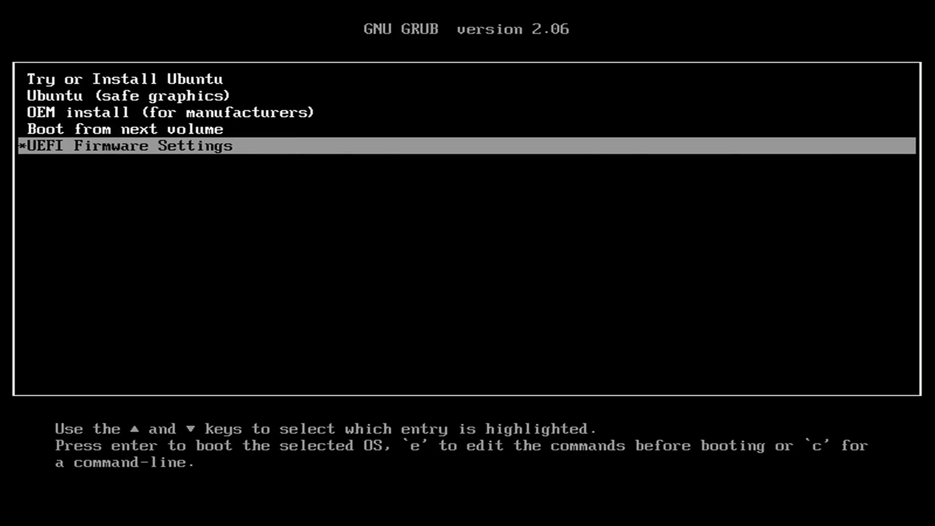
{"action": "key", "text": "Up"}
{"action": "key", "text": "Up"}
{"action": "key", "text": "Up"}
{"action": "key", "text": "Up"}
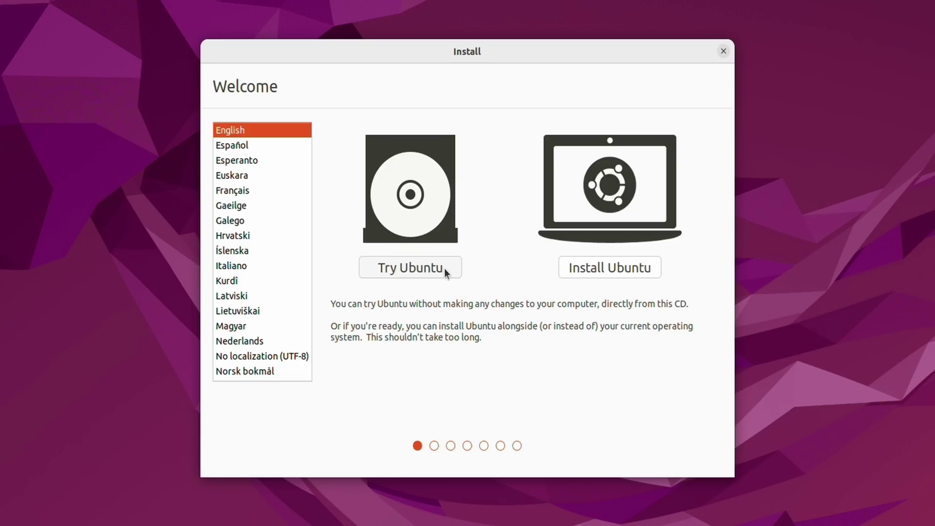
Choose Try Ubuntu on the Welcome screen to start the live desktop session
{"action": "left_click", "coordinate": [445, 268]}
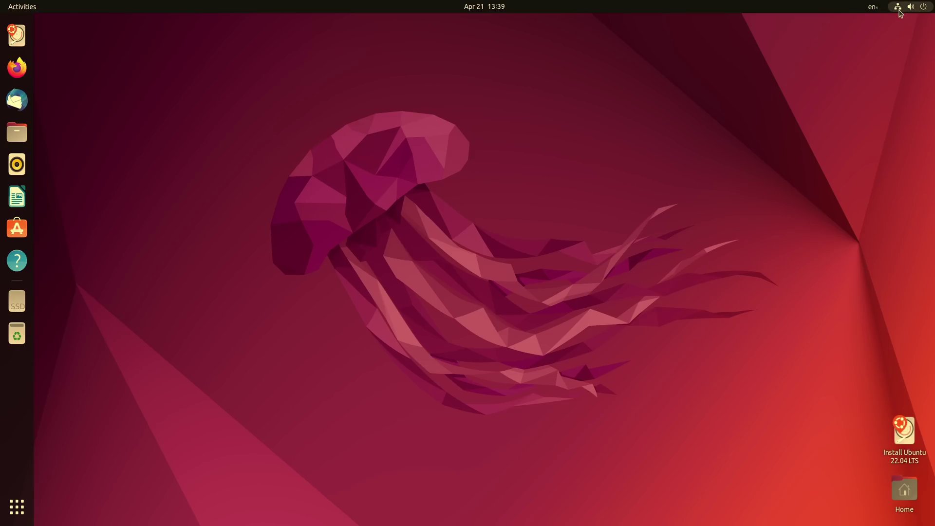
{"action": "left_click", "coordinate": [899, 12]}
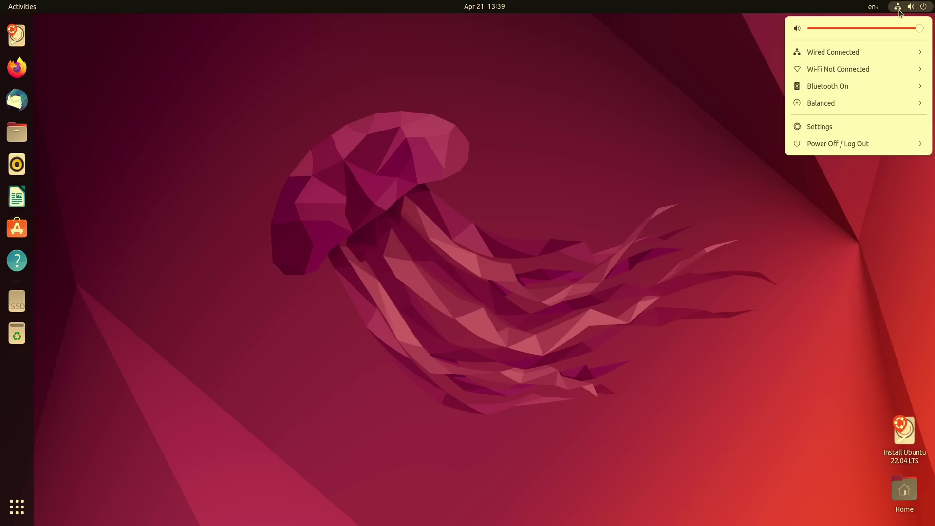
{"action": "left_click", "coordinate": [870, 70]}
{"action": "left_click", "coordinate": [860, 83]}
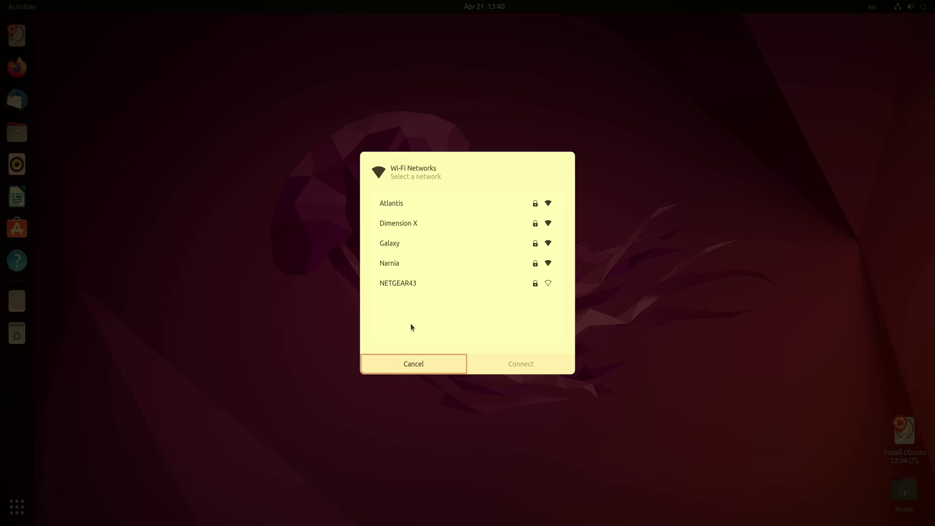
{"action": "left_click", "coordinate": [413, 363]}
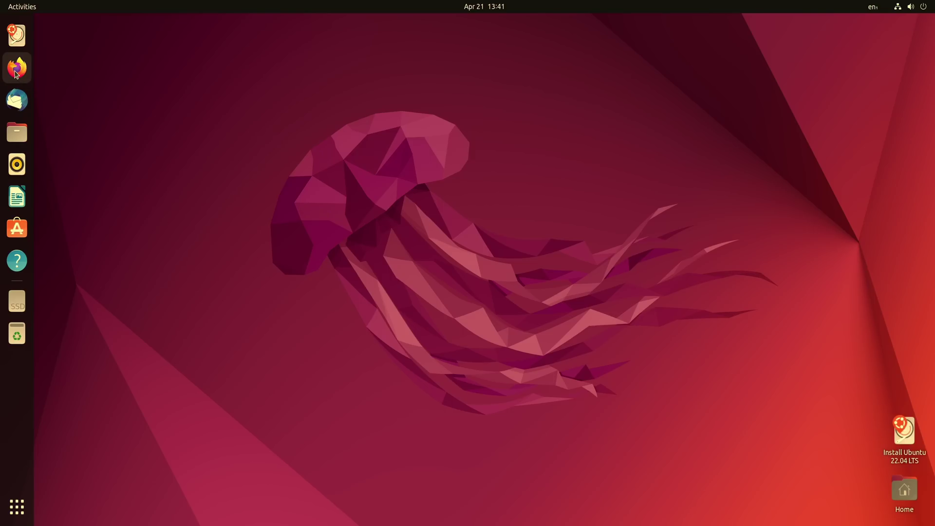
{"action": "left_click", "coordinate": [16, 72]}
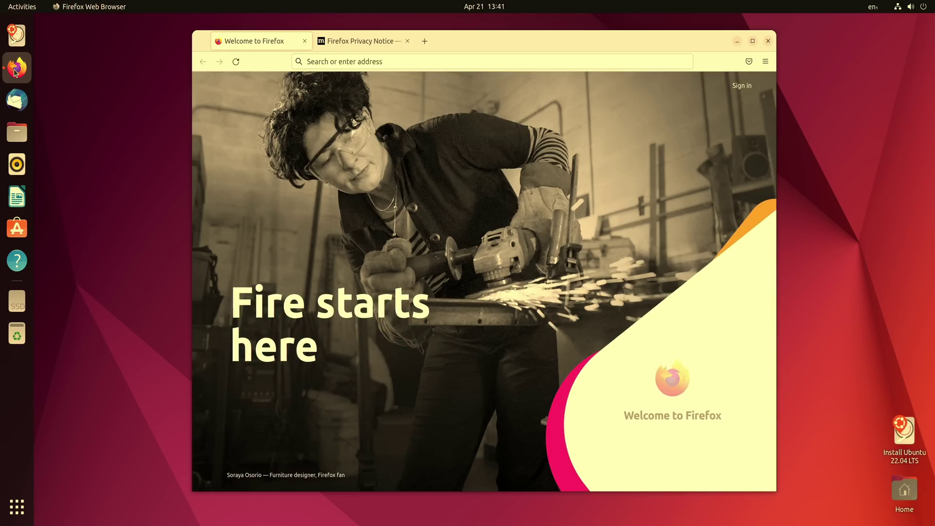
{"action": "left_click", "coordinate": [305, 41]}
{"action": "left_click", "coordinate": [343, 58]}
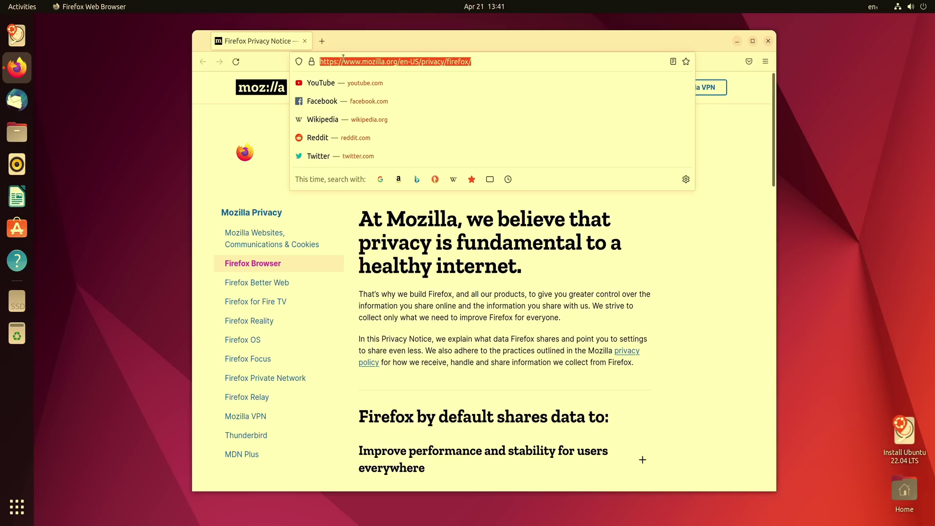
{"action": "type", "text": "www"}
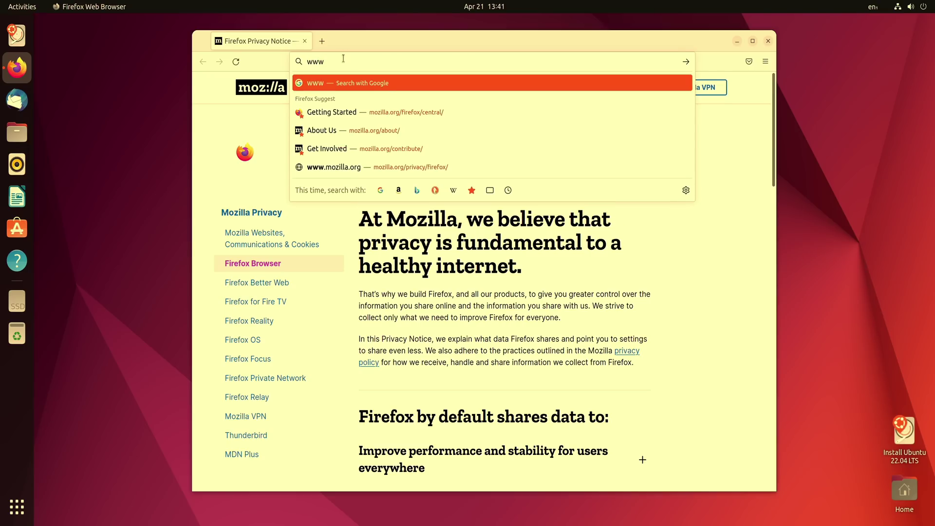
{"action": "type", "text": ".learnlinux.tv"}
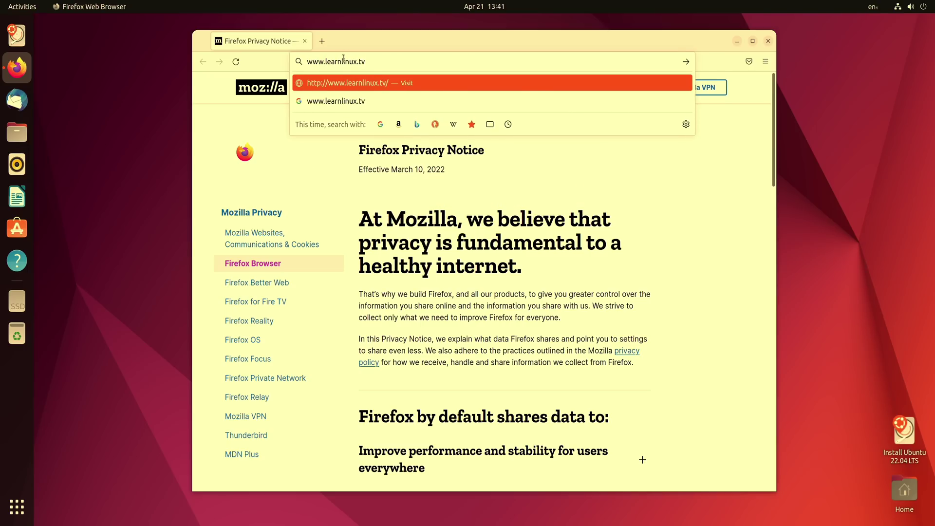
{"action": "key", "text": "Return"}
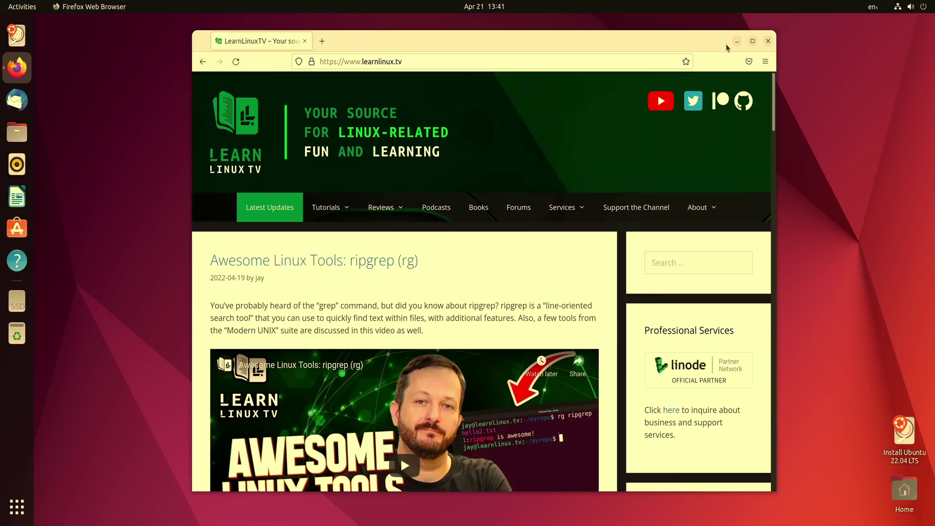
{"action": "left_click", "coordinate": [768, 42]}
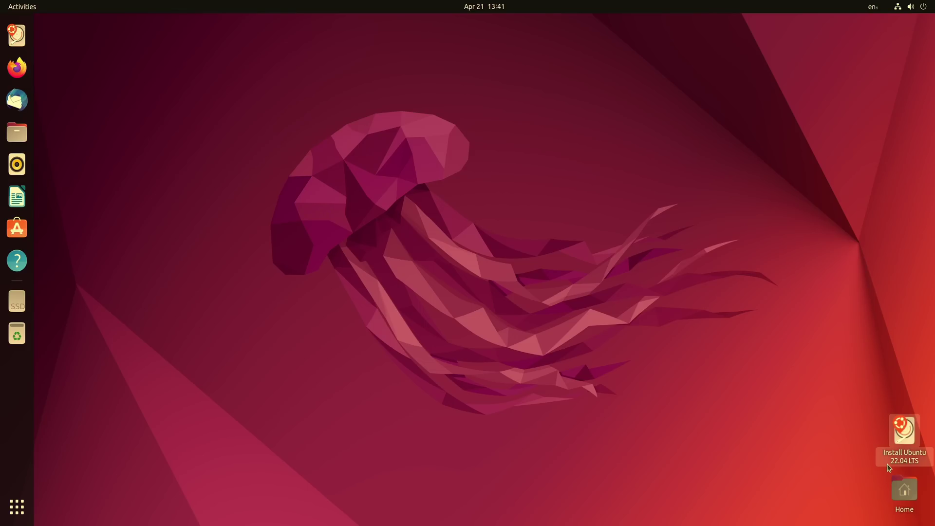
Launch the 'Install Ubuntu 22.04 LTS' installer from the live desktop
{"action": "left_click", "coordinate": [901, 438]}
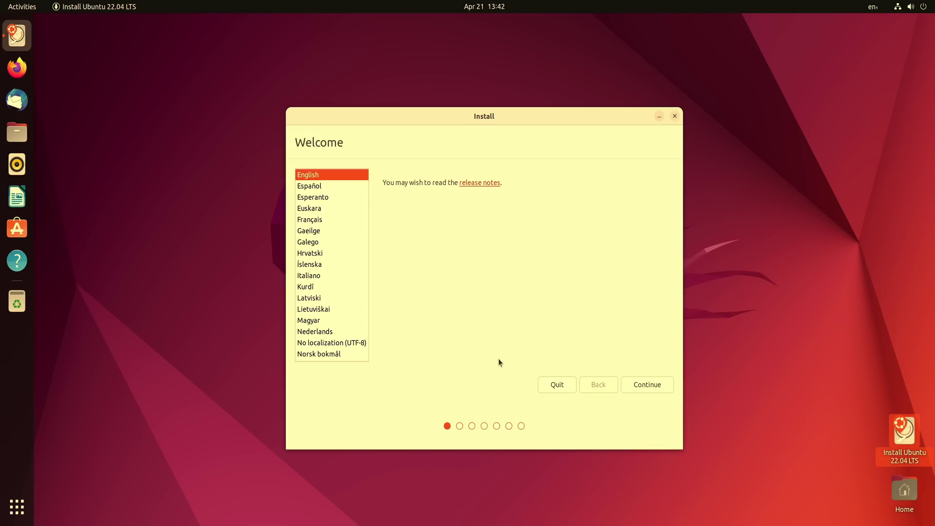
Keep English and the English (US) keyboard, typing 'test' to check the layout
{"action": "left_click", "coordinate": [641, 384]}
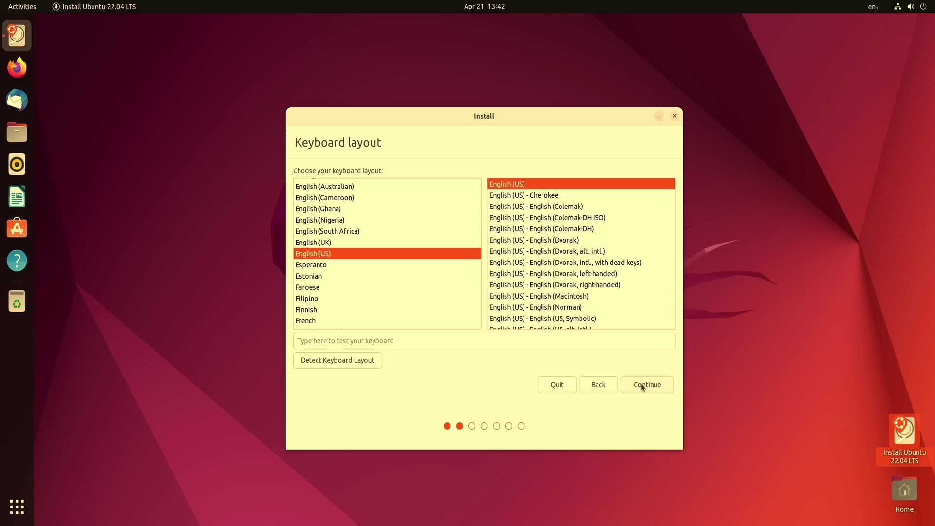
{"action": "left_click", "coordinate": [608, 343]}
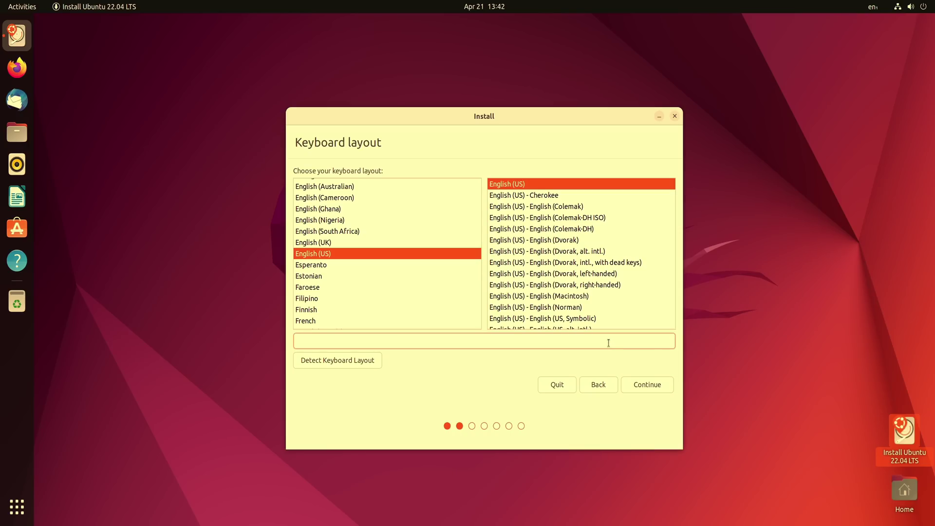
{"action": "type", "text": "test"}
{"action": "left_click", "coordinate": [656, 386]}
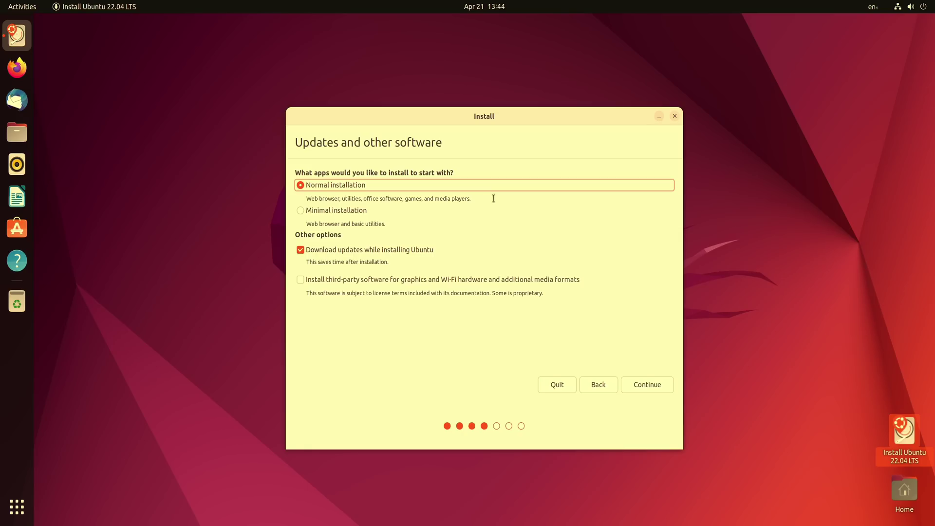
Keep Normal installation and enable third-party software for graphics, Wi-Fi and media formats
{"action": "left_click", "coordinate": [319, 215]}
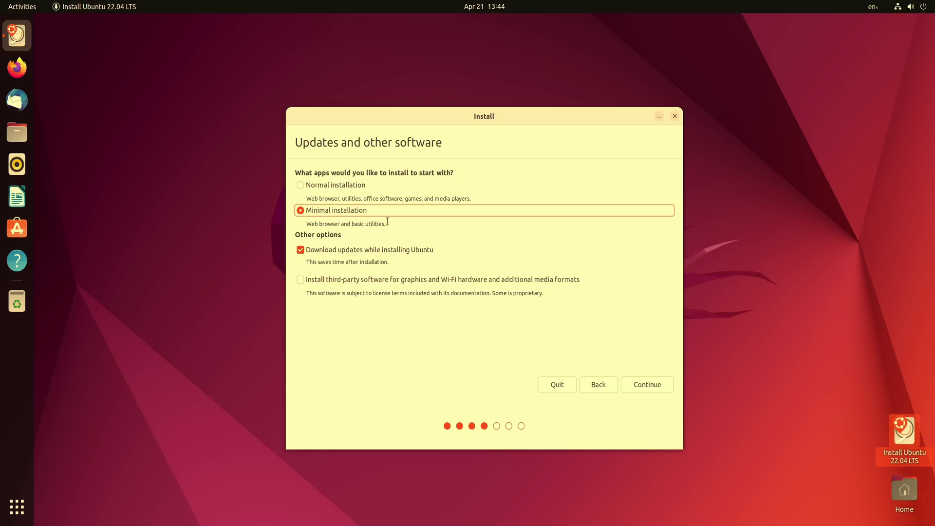
{"action": "left_click", "coordinate": [301, 185]}
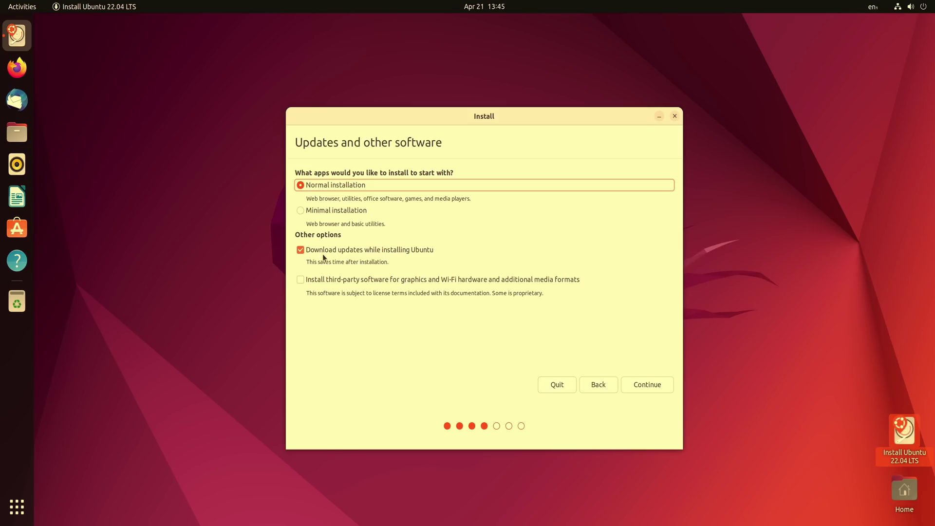
{"action": "left_click", "coordinate": [324, 278]}
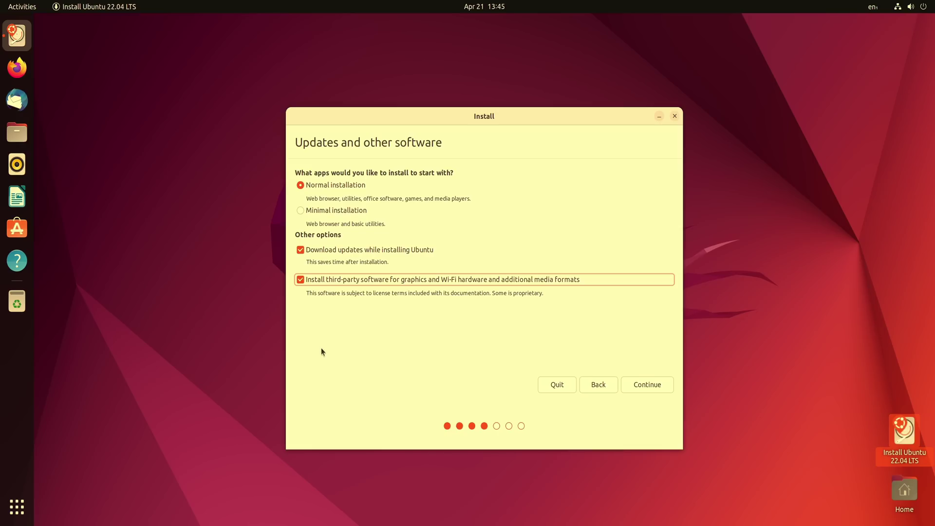
Accept the software options and select 'Erase disk and install Ubuntu'
{"action": "left_click", "coordinate": [648, 385]}
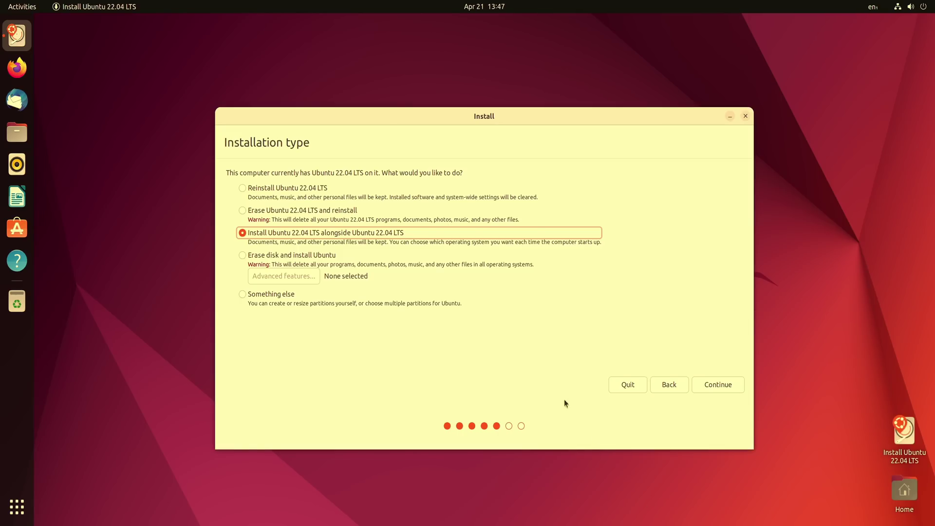
{"action": "left_click", "coordinate": [272, 261]}
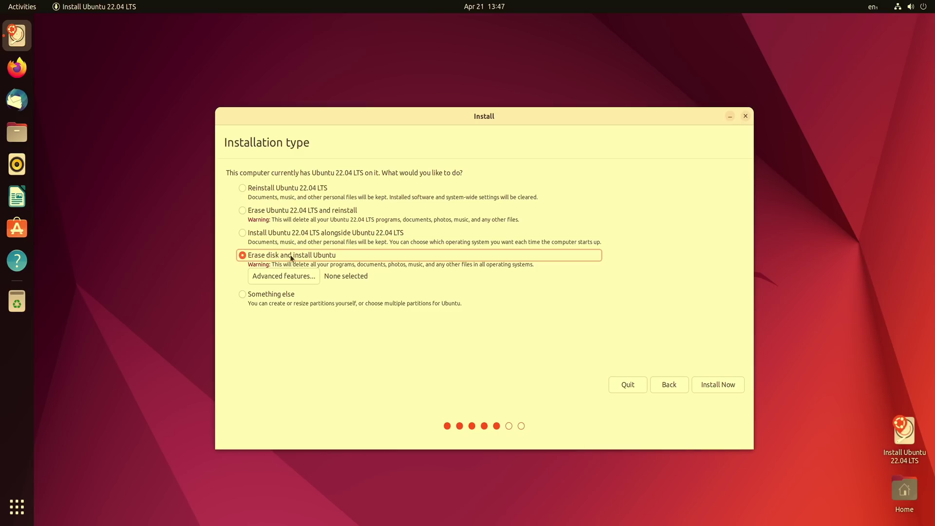
{"action": "left_click", "coordinate": [278, 276]}
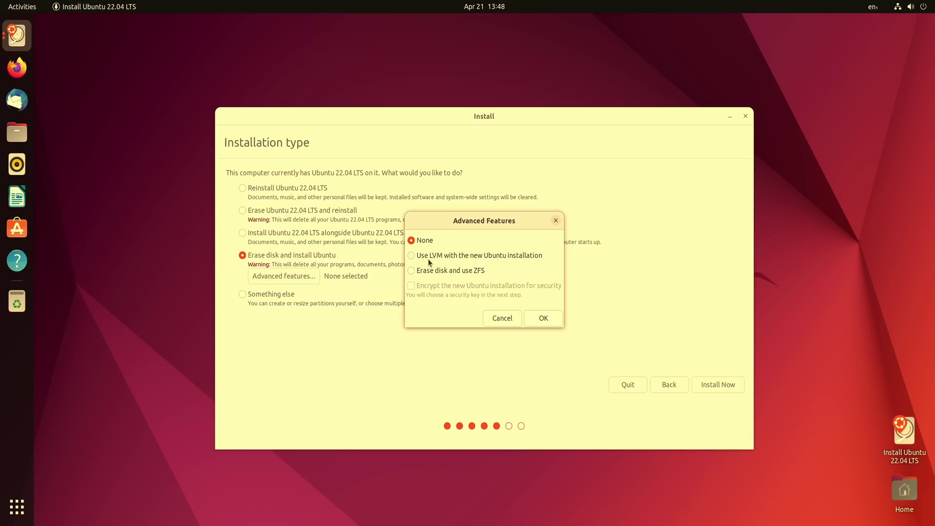
{"action": "left_click", "coordinate": [542, 318]}
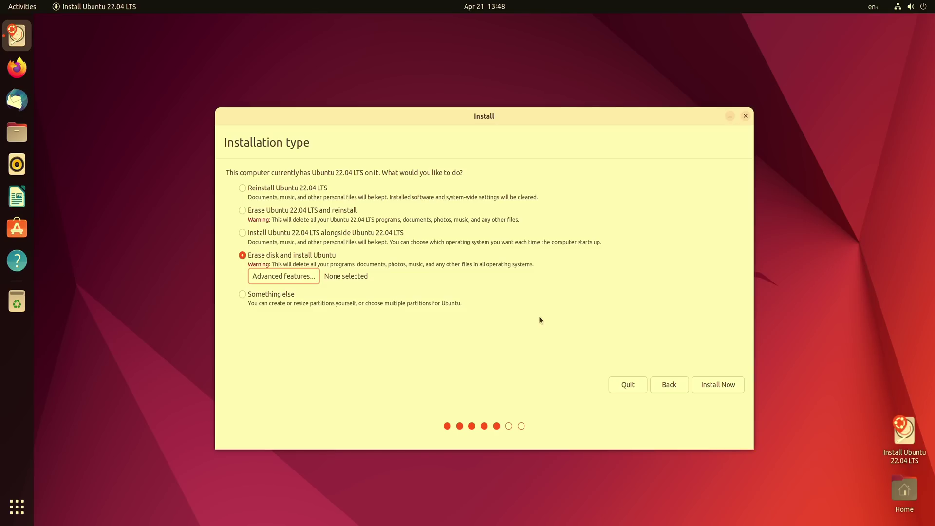
Start the install and confirm writing the partition changes to /dev/nvme0n1
{"action": "left_click", "coordinate": [717, 388]}
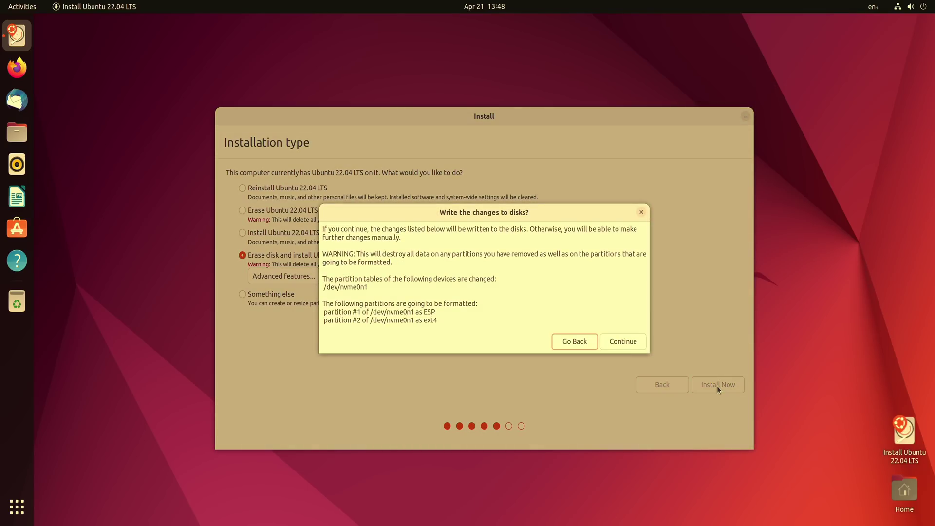
{"action": "left_click", "coordinate": [633, 342]}
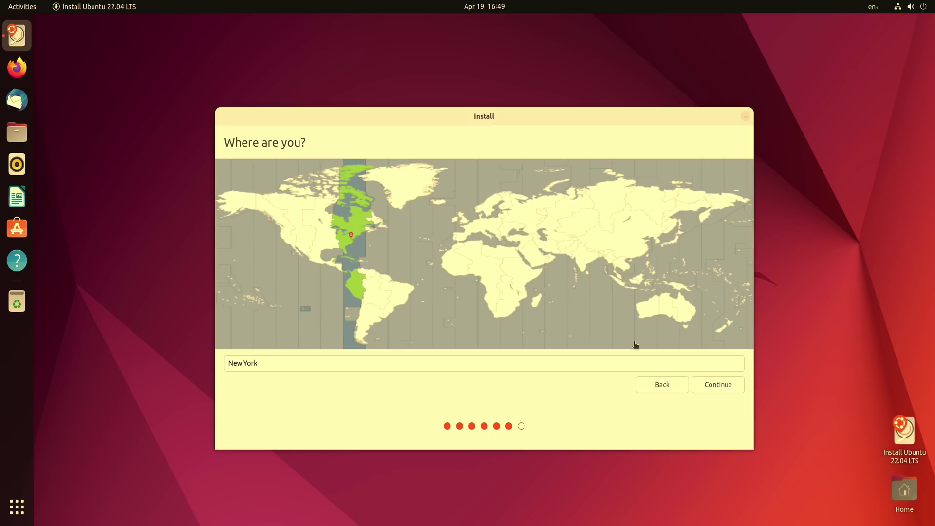
Accept New York as the time zone location and proceed to account setup
{"action": "left_click", "coordinate": [343, 235]}
{"action": "left_click", "coordinate": [712, 385]}
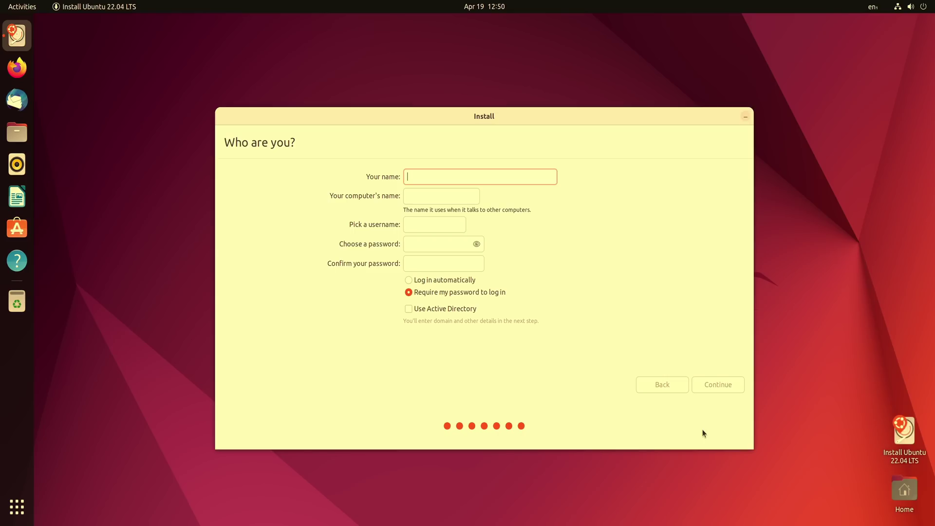
Enter the user's full name, keep the suggested computer name and username, and set a matching password
{"action": "type", "text": "Jay LaCro"}
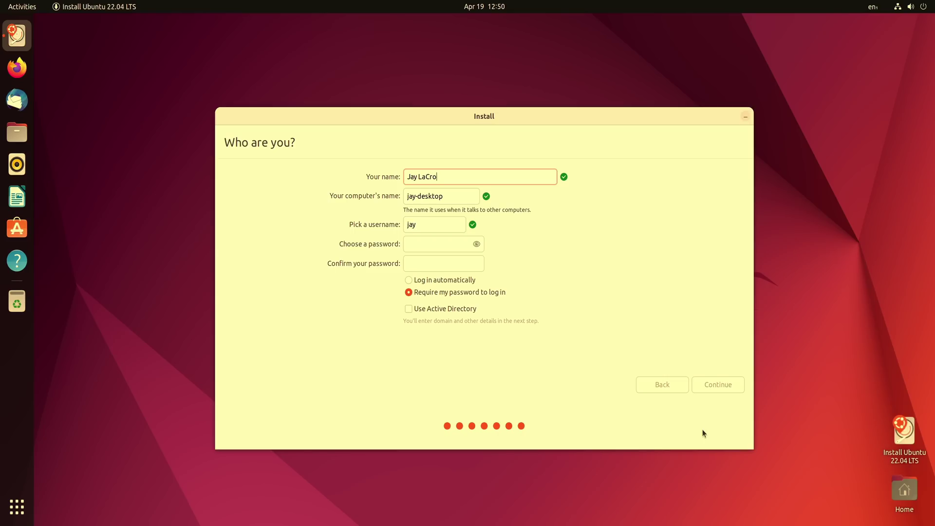
{"action": "type", "text": "ix"}
{"action": "key", "text": "Tab"}
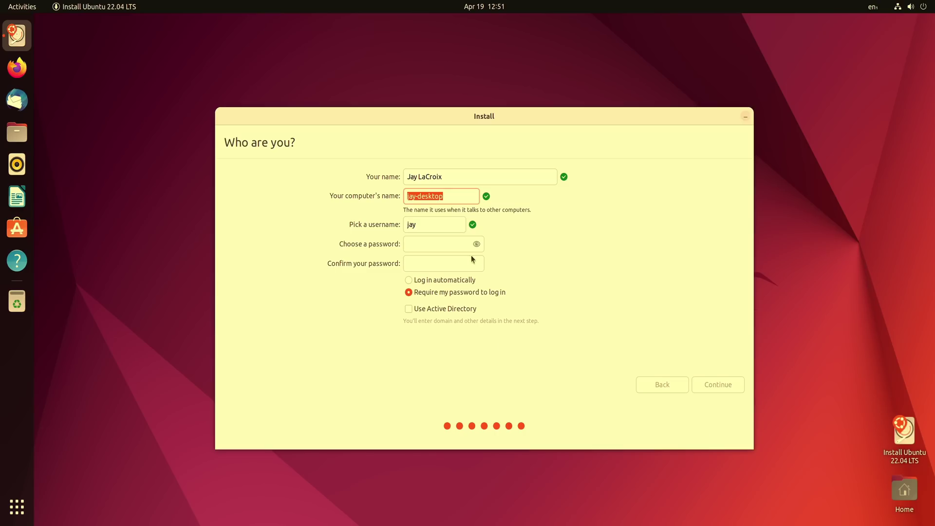
{"action": "left_click", "coordinate": [457, 227]}
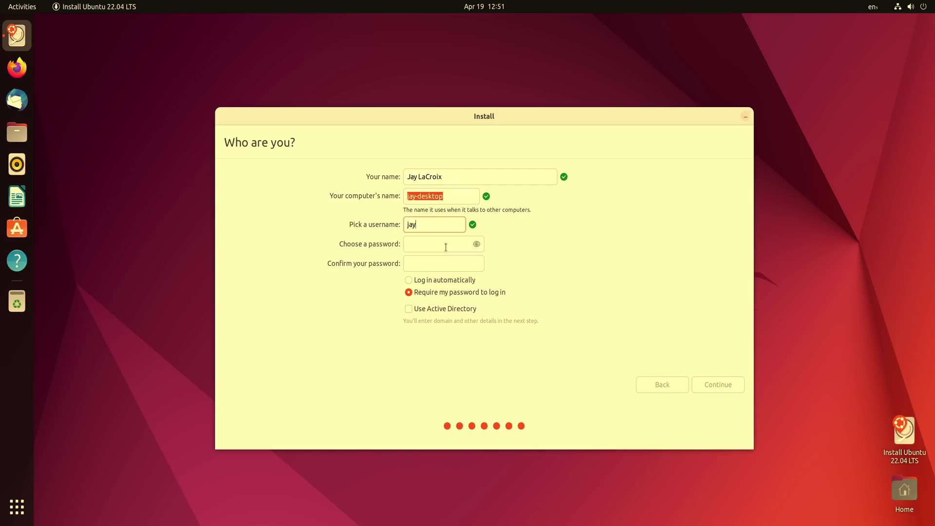
{"action": "left_click", "coordinate": [445, 247]}
{"action": "type", "text": "*************"}
{"action": "key", "text": "Tab"}
{"action": "type", "text": "*************"}
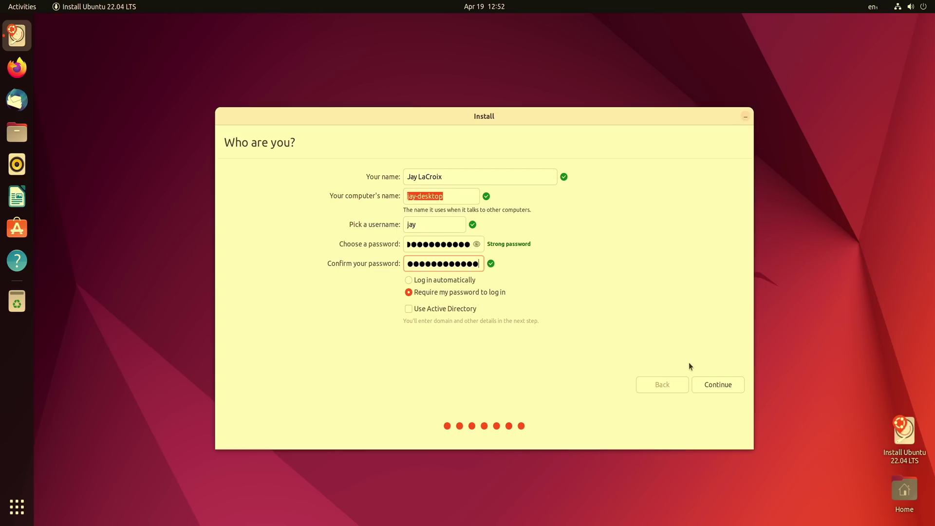
Submit the account details and let the installation run to the Installation Complete dialog
{"action": "left_click", "coordinate": [712, 384]}
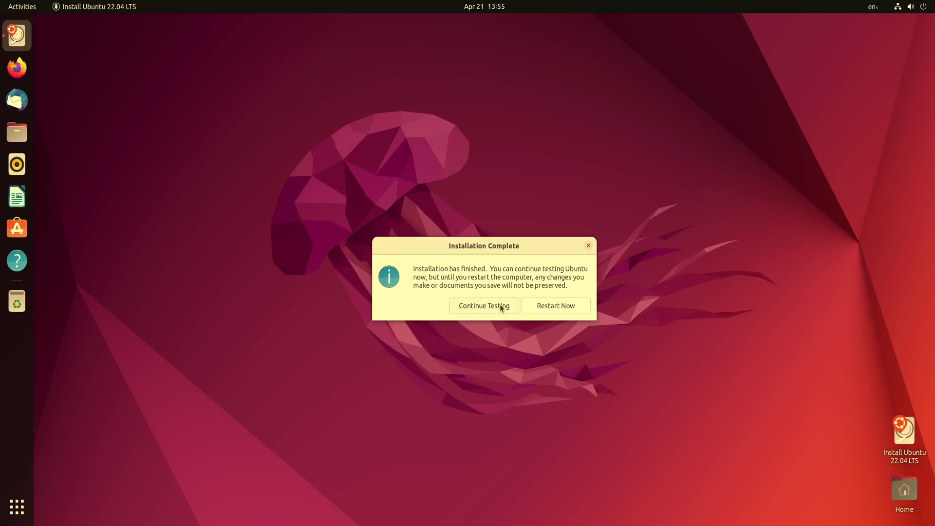
Restart into the installed Ubuntu and log in as the new user with the account password
{"action": "left_click", "coordinate": [538, 310]}
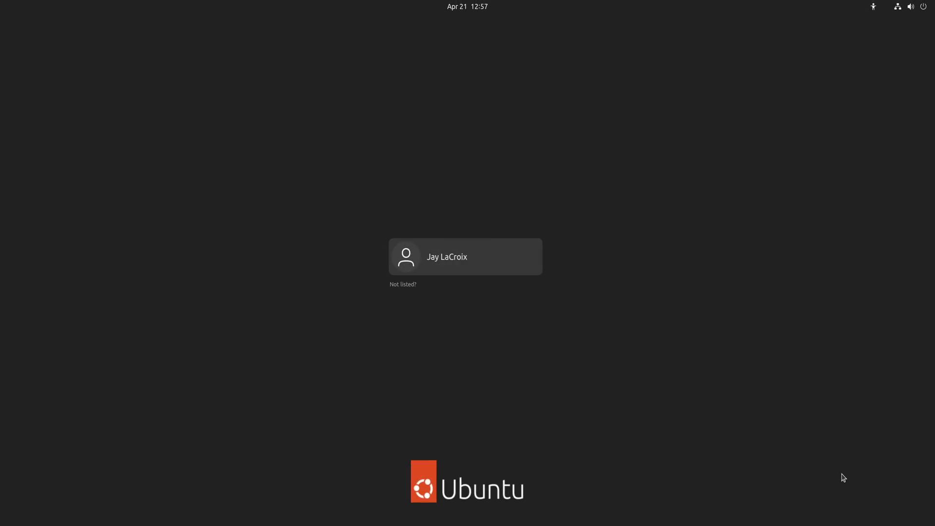
{"action": "left_click", "coordinate": [448, 263]}
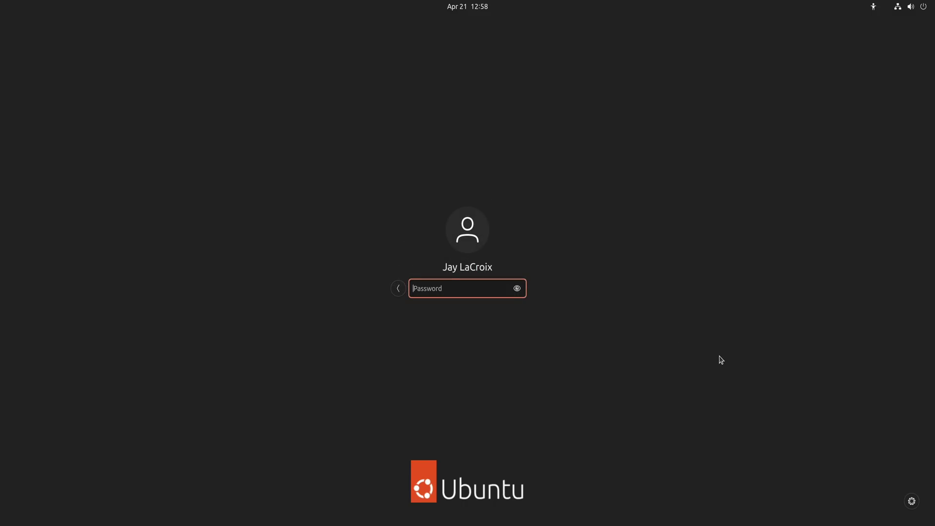
{"action": "type", "text": "••••••••••••"}
{"action": "key", "text": "Return"}
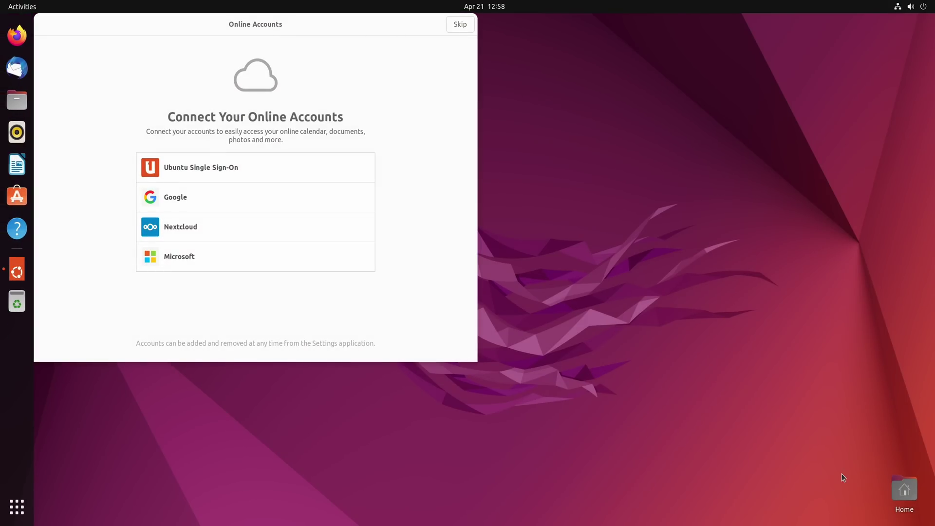
Skip connecting online accounts in the Welcome to Ubuntu window
{"action": "left_click_drag", "start_coordinate": [304, 23], "coordinate": [508, 130]}
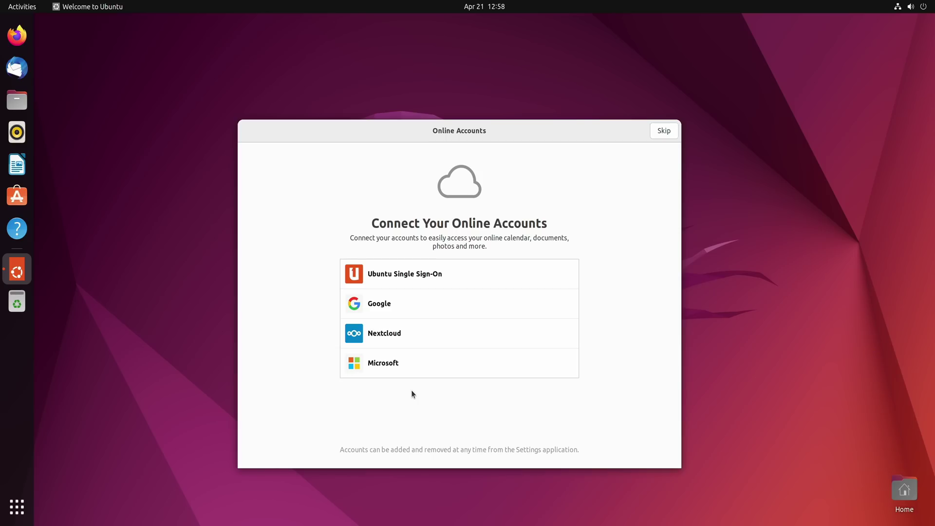
{"action": "left_click", "coordinate": [664, 131]}
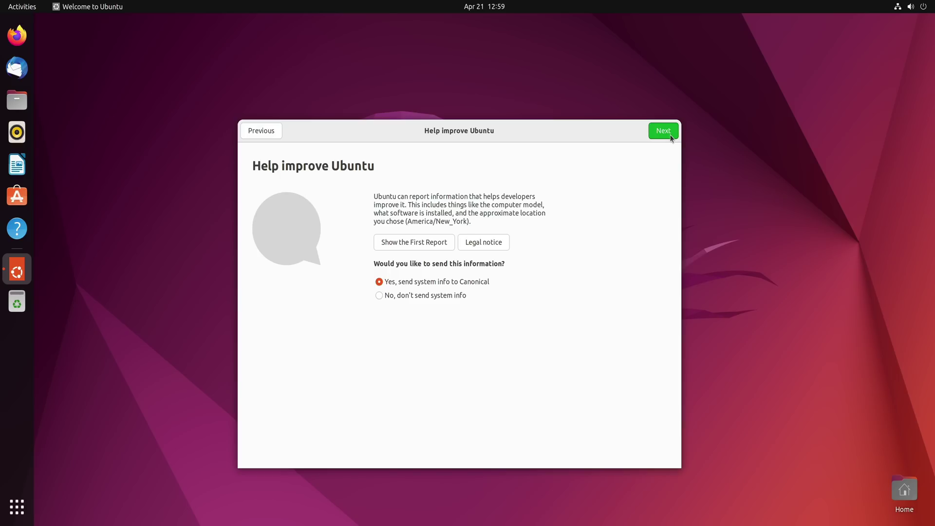
{"action": "left_click", "coordinate": [425, 244]}
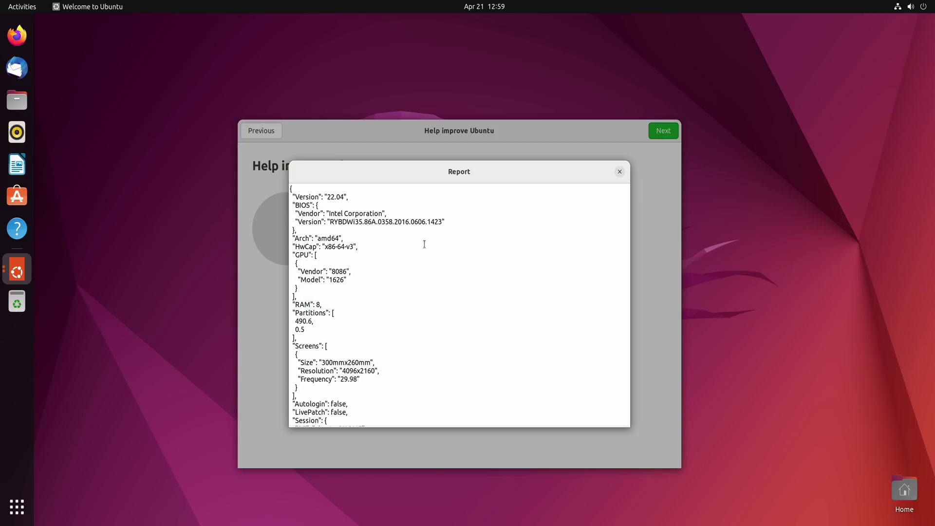
{"action": "scroll", "coordinate": [437, 258], "scroll_direction": "down", "scroll_amount": 10}
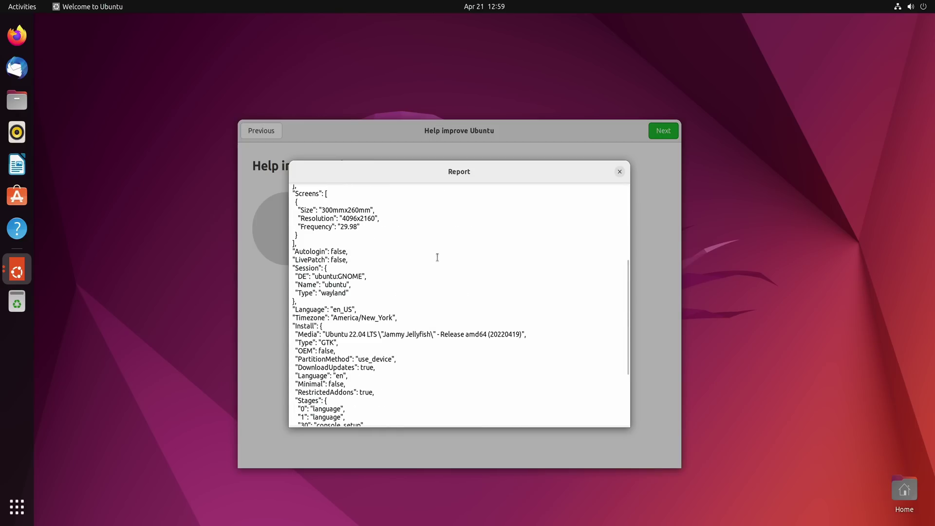
{"action": "scroll", "coordinate": [438, 257], "scroll_direction": "up", "scroll_amount": 12}
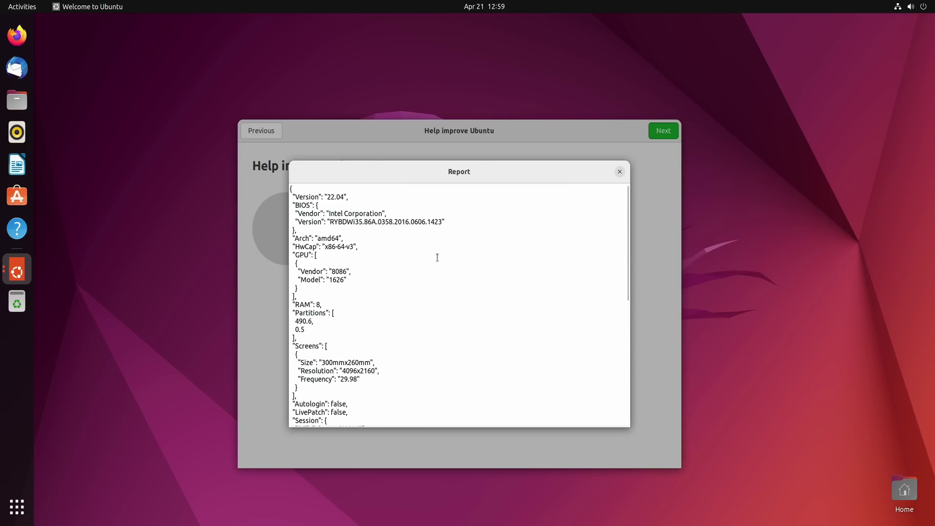
{"action": "left_click", "coordinate": [620, 170]}
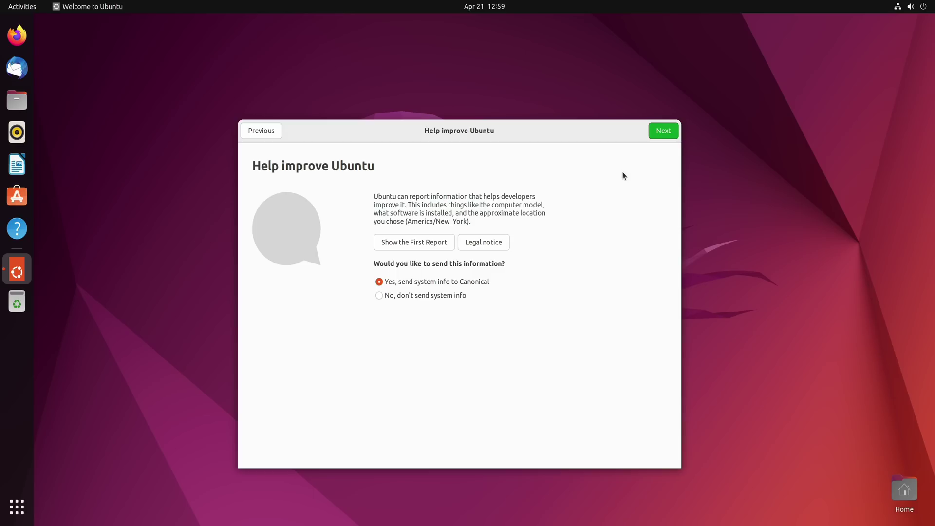
Pass the Help improve Ubuntu and Privacy pages, leaving Location Services off
{"action": "left_click", "coordinate": [654, 126]}
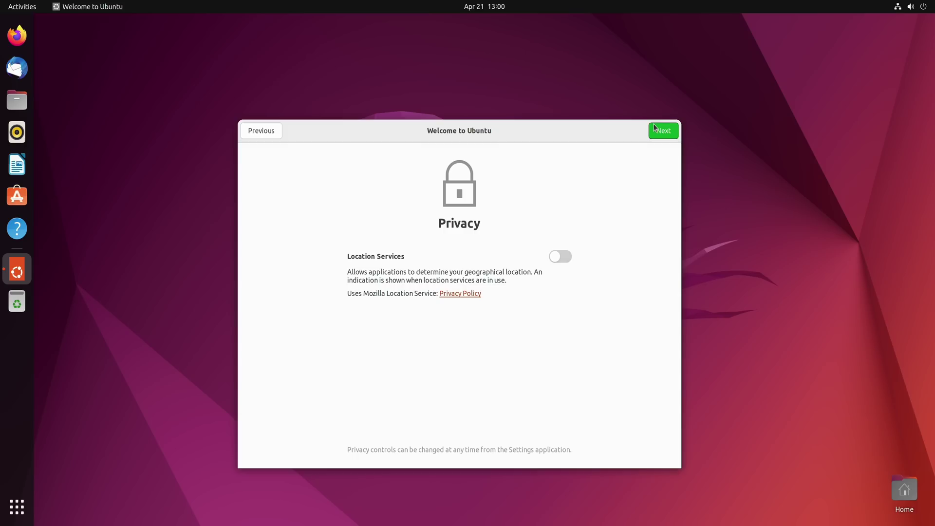
{"action": "left_click", "coordinate": [654, 128]}
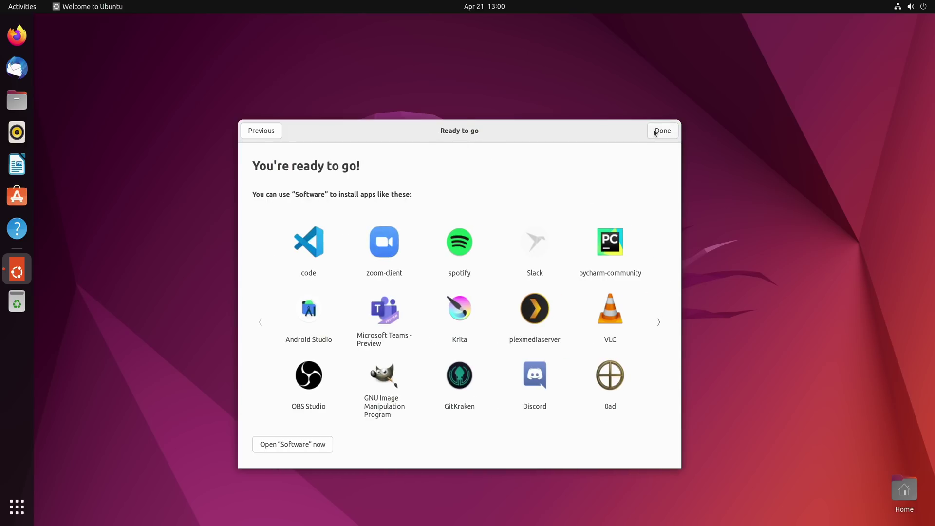